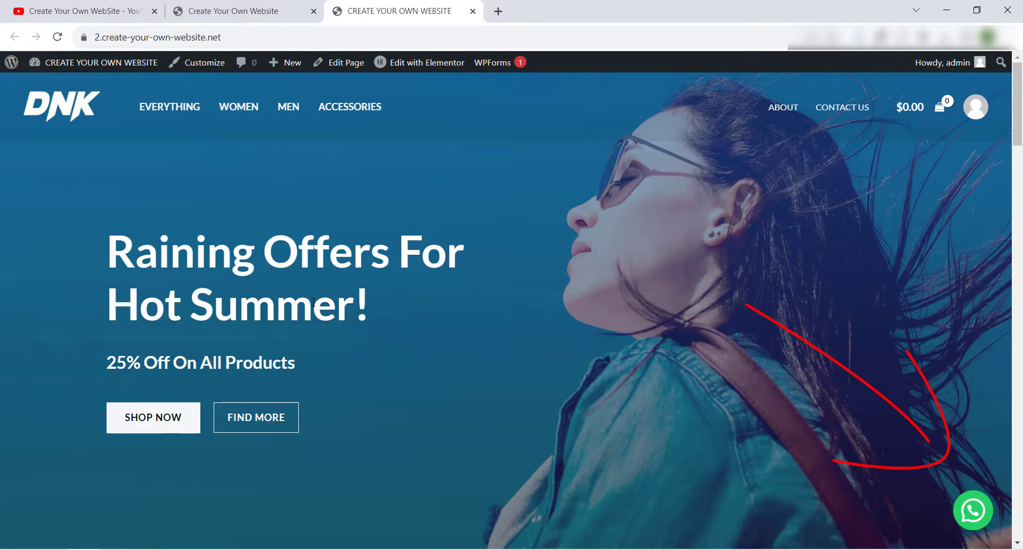
- Browse the shop listing and open the Bright Red Bag product page
scroll(533, 272, down, 15)
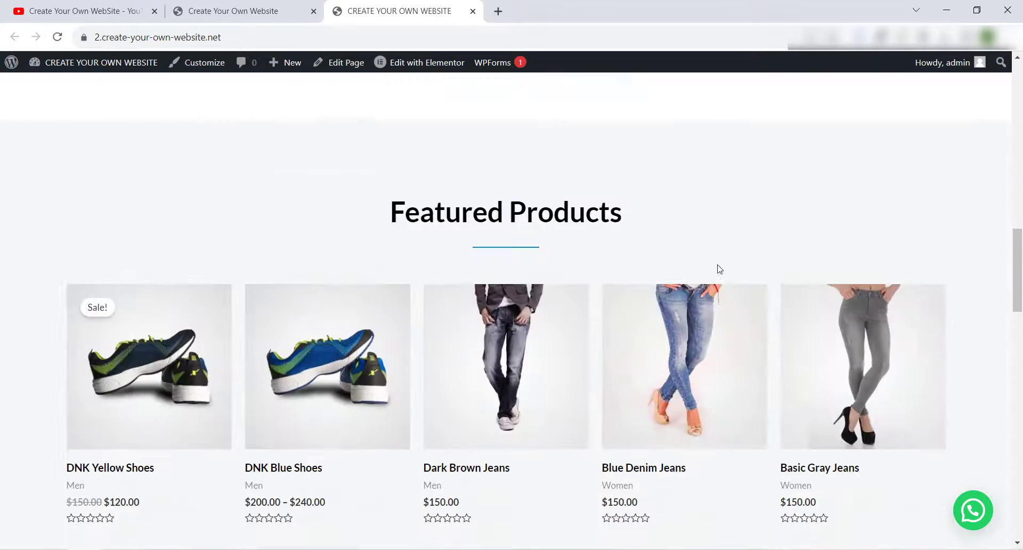
scroll(815, 330, down, 4)
mouse_move(1016, 291)
mouse_down()
mouse_move(1016, 346)
mouse_move(1016, 298)
mouse_up()
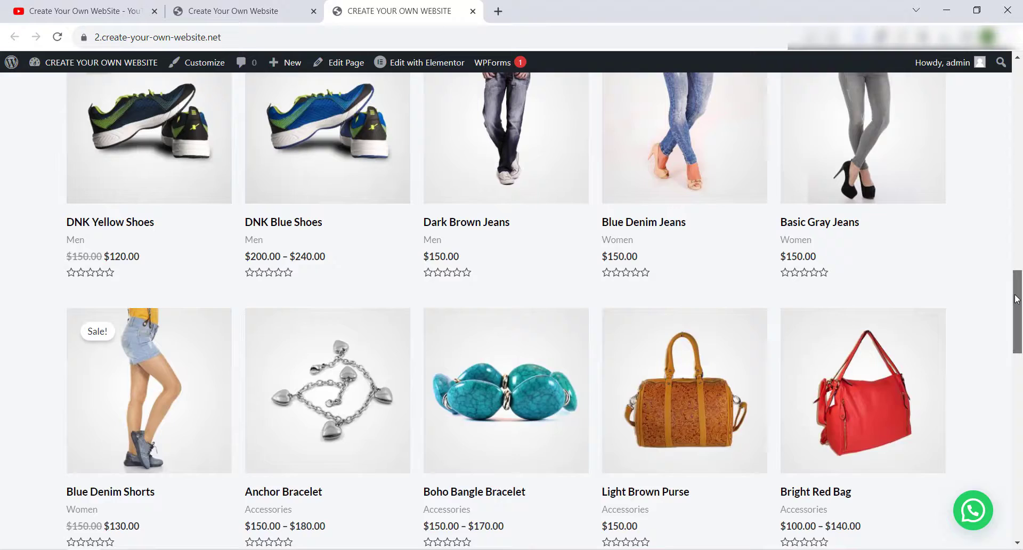
scroll(895, 267, up, 4)
scroll(948, 251, down, 4)
scroll(984, 213, up, 4)
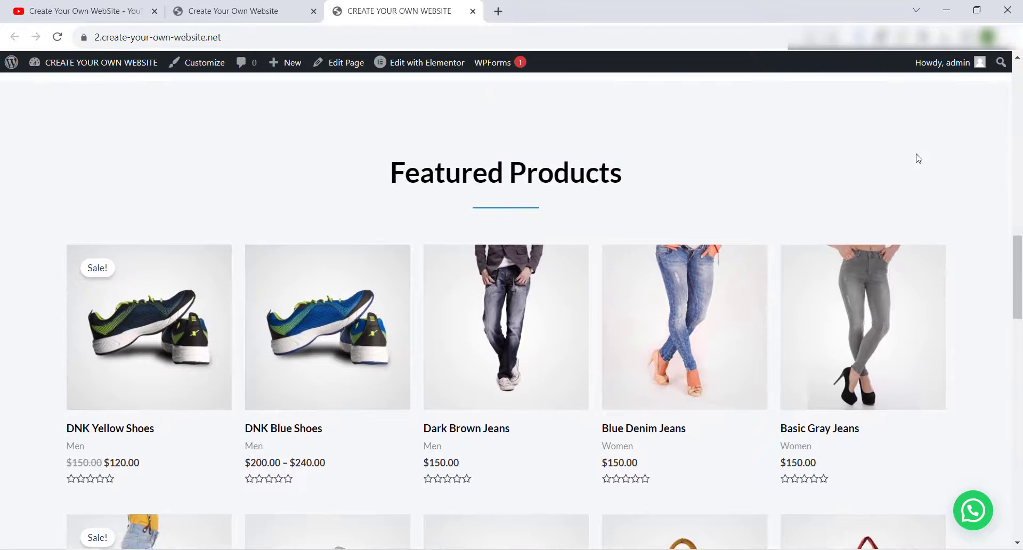
scroll(651, 154, down, 1)
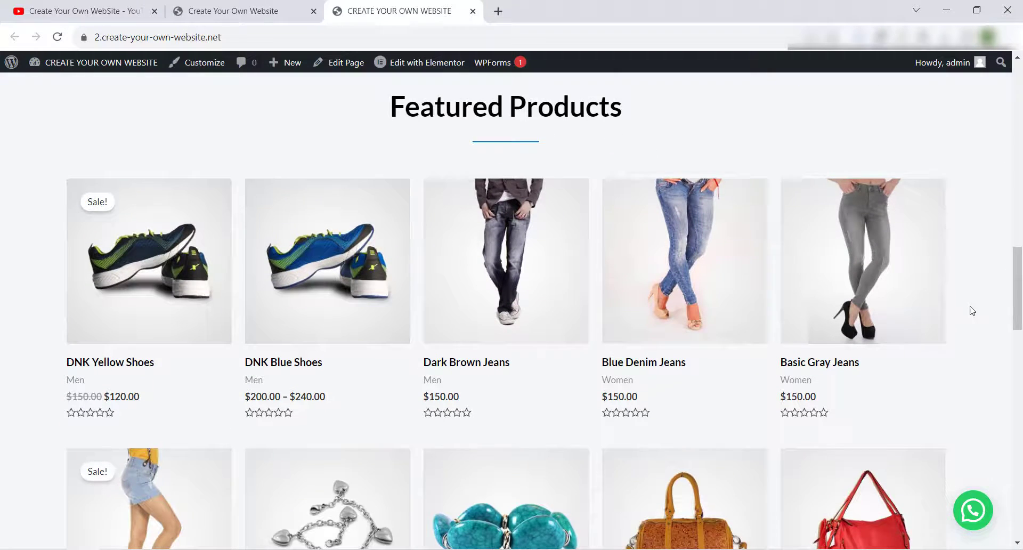
scroll(972, 312, down, 2)
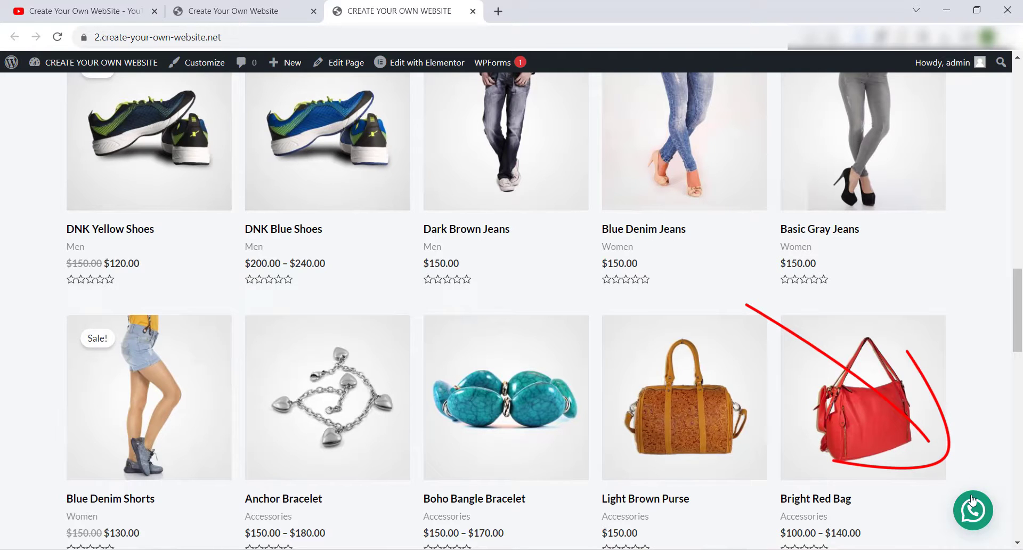
scroll(831, 399, down, 2)
scroll(773, 357, up, 3)
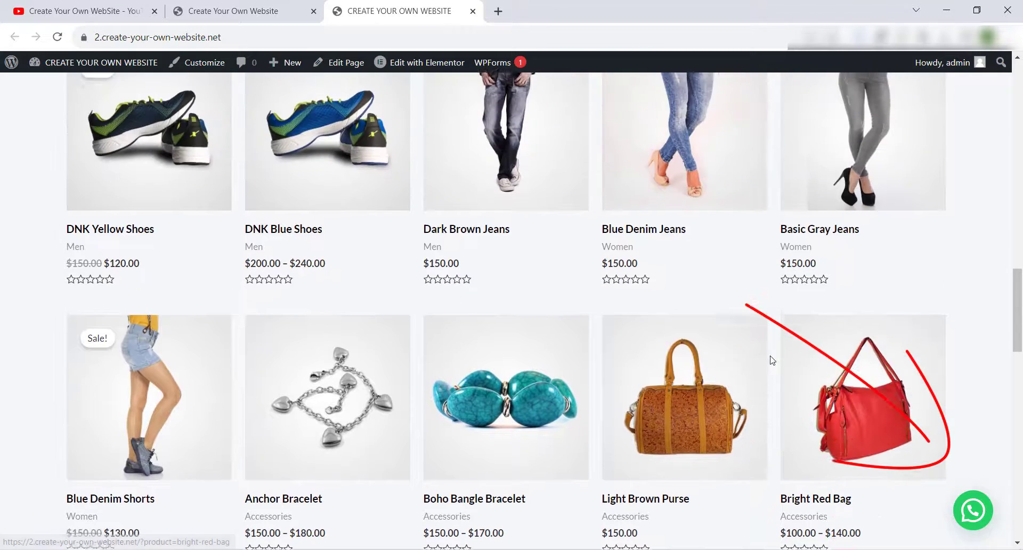
scroll(799, 341, down, 3)
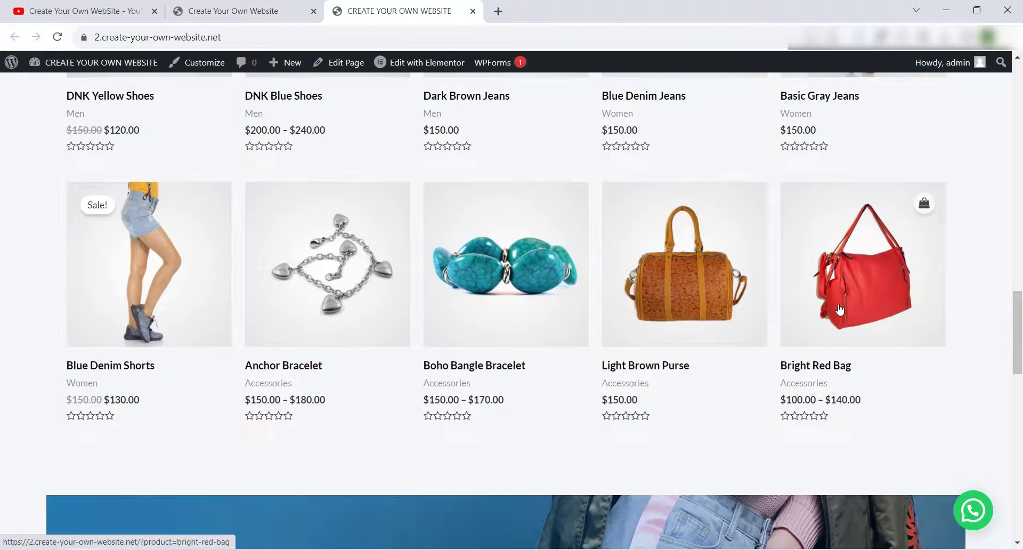
scroll(841, 310, up, 1)
click(847, 349)
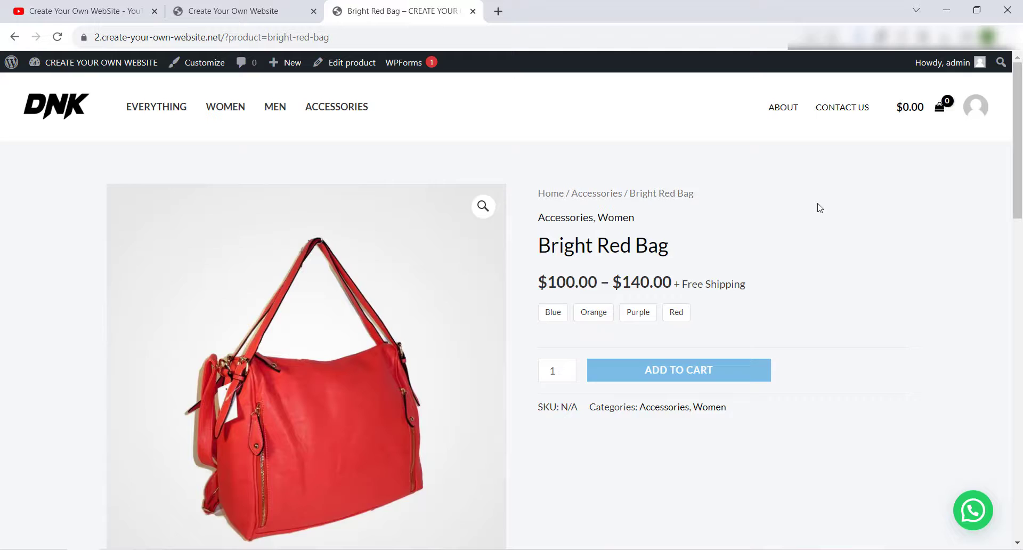
- Test the product's WhatsApp chat link and cancel the 'Ouvrir WhatsApp' prompt
scroll(772, 208, down, 4)
scroll(847, 351, up, 4)
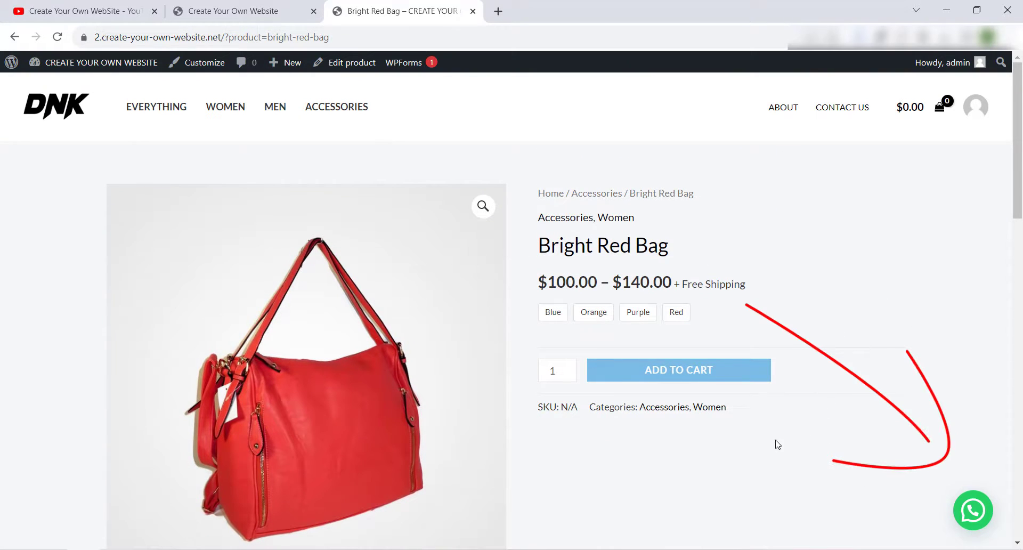
scroll(889, 476, down, 3)
scroll(913, 468, up, 3)
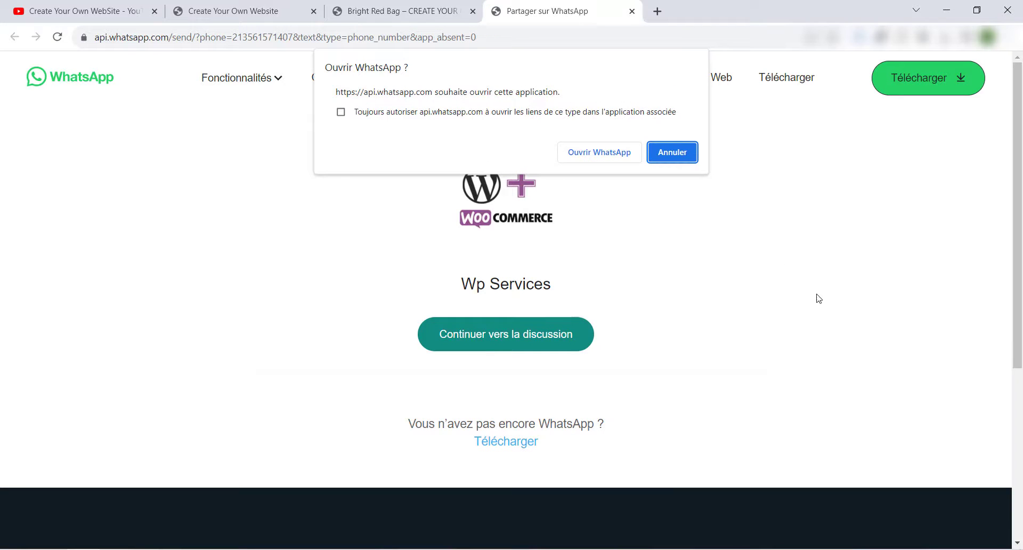
click(669, 153)
- Close the WhatsApp share tab and go back to the store's home page tab
click(631, 12)
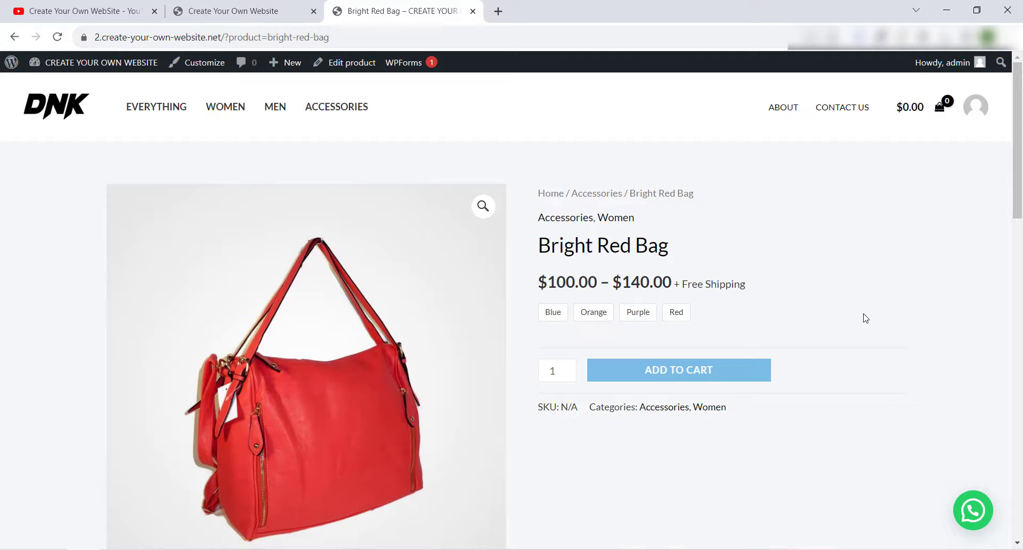
click(82, 11)
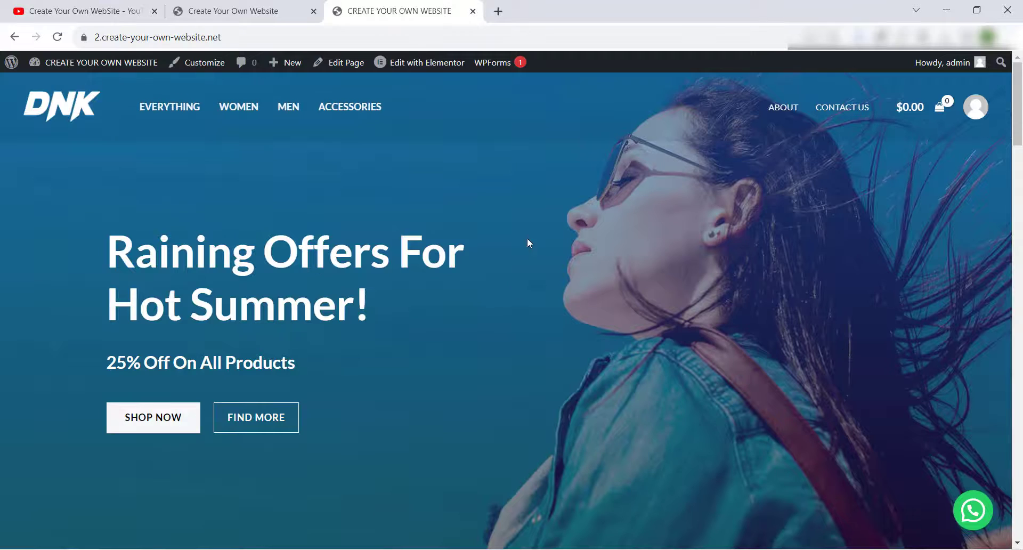
drag(748, 305, 930, 441)
drag(906, 350, 834, 459)
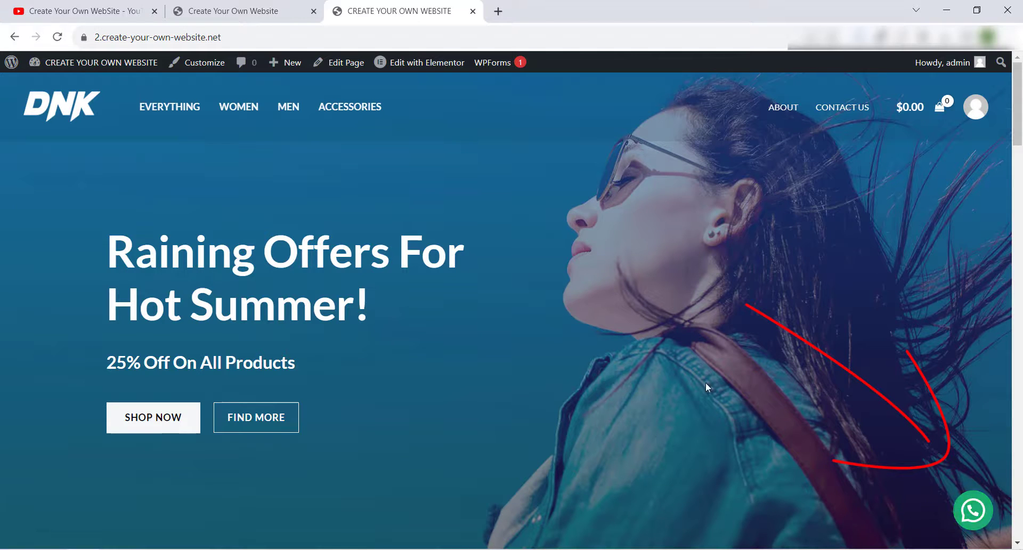
- Go from the site Dashboard to the Plugins > Add New Plugin page
mouse_move(93, 62)
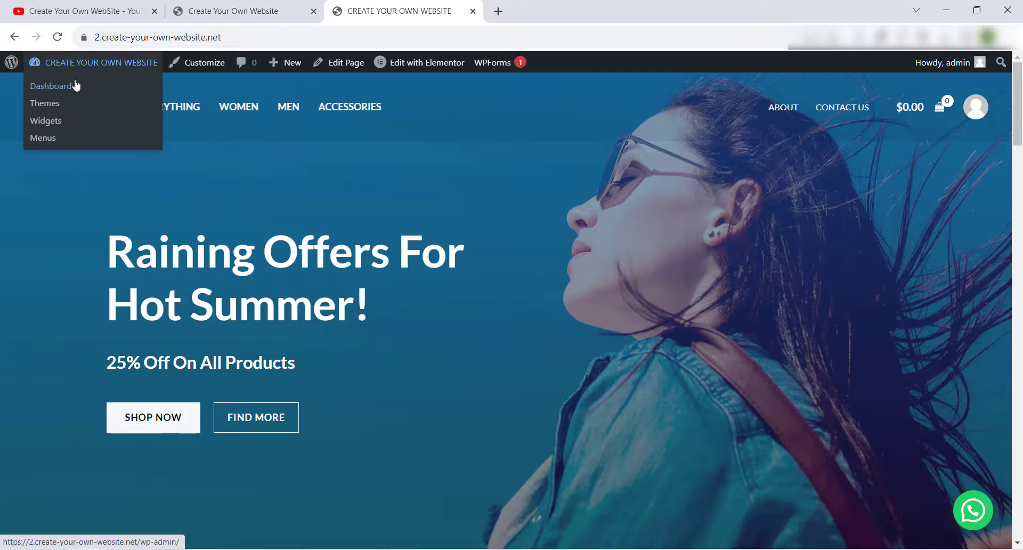
click(75, 84)
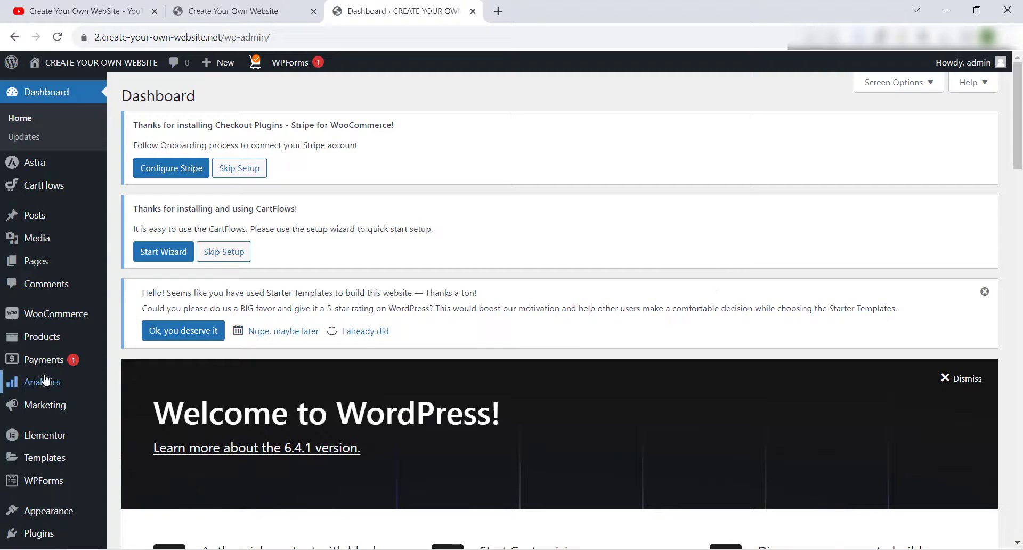
scroll(67, 436, down, 3)
mouse_move(38, 421)
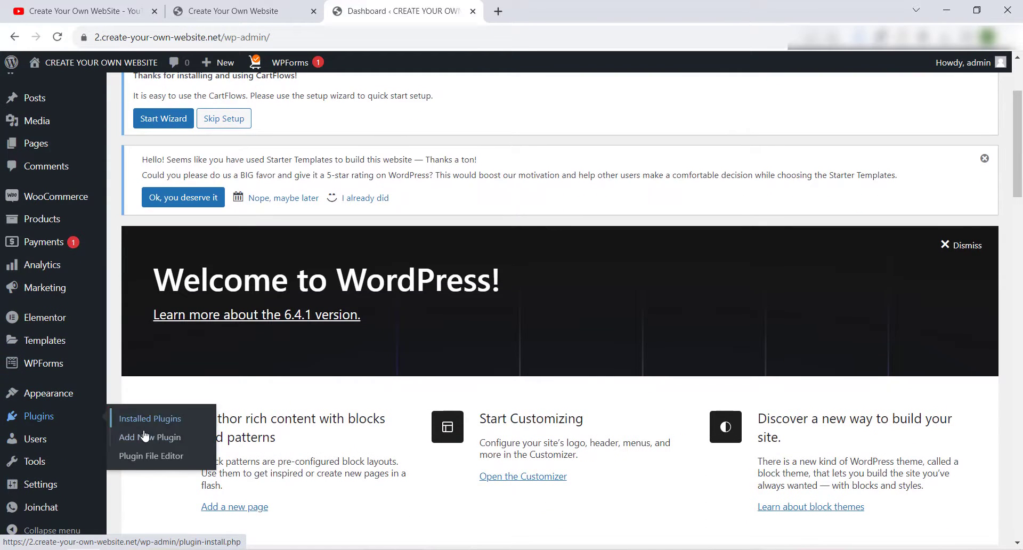
click(136, 436)
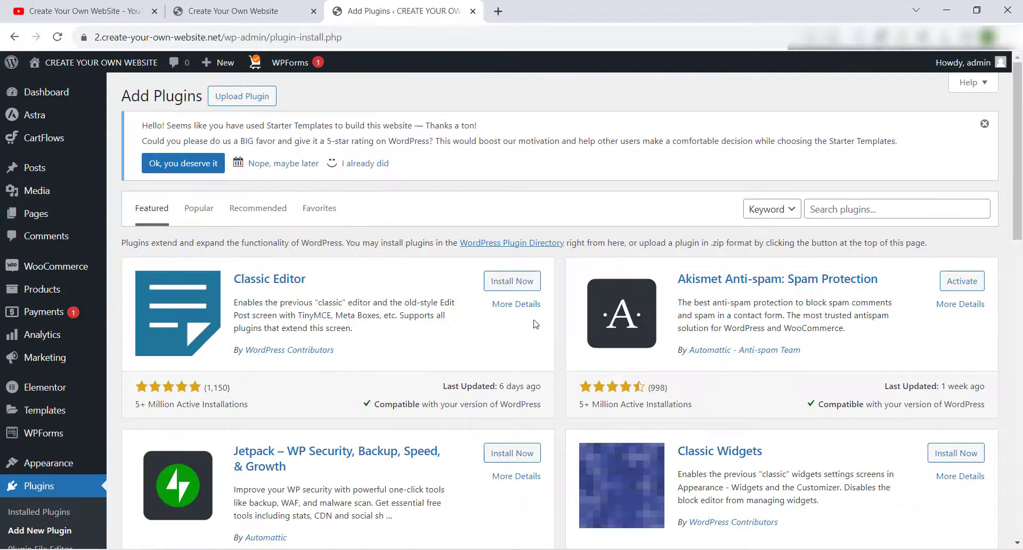
- Search the plugin directory for 'joinchat' and check the Joinchat result is active
click(881, 204)
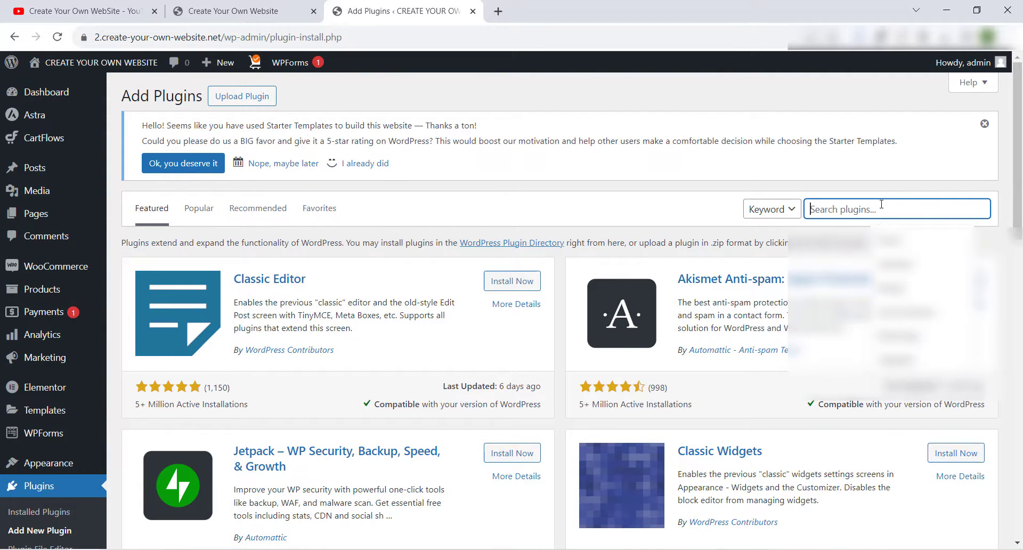
text(jo)
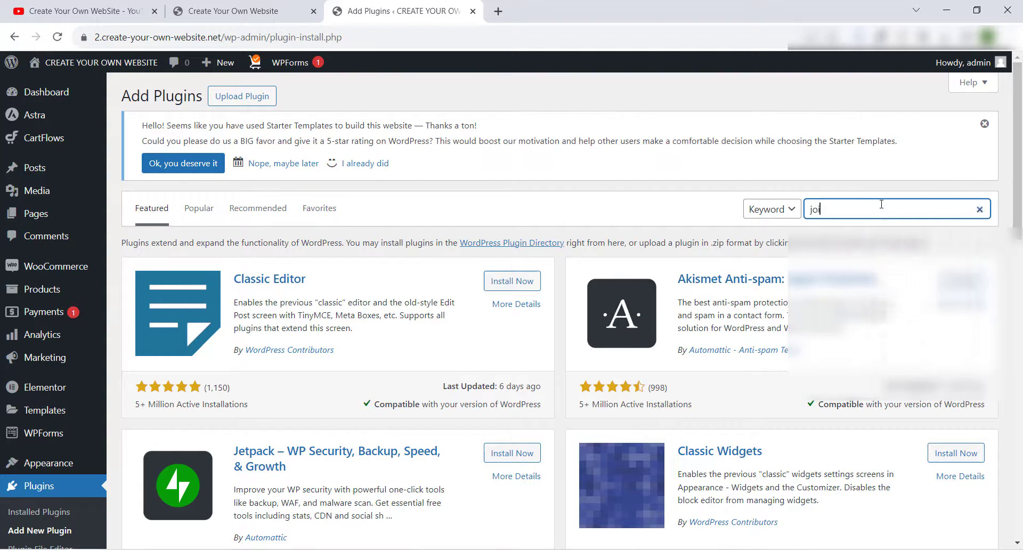
text(inchat)
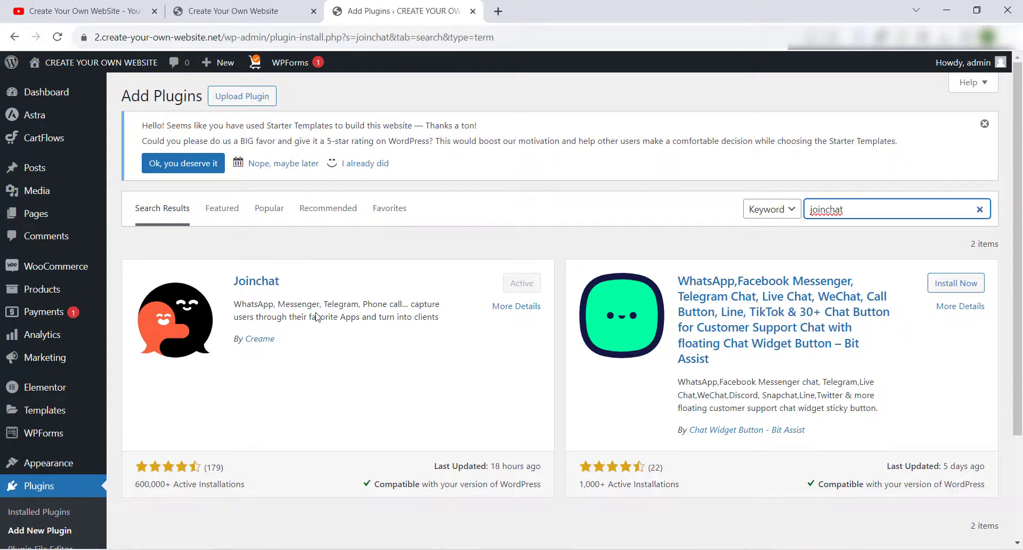
scroll(316, 318, down, 3)
scroll(298, 362, up, 2)
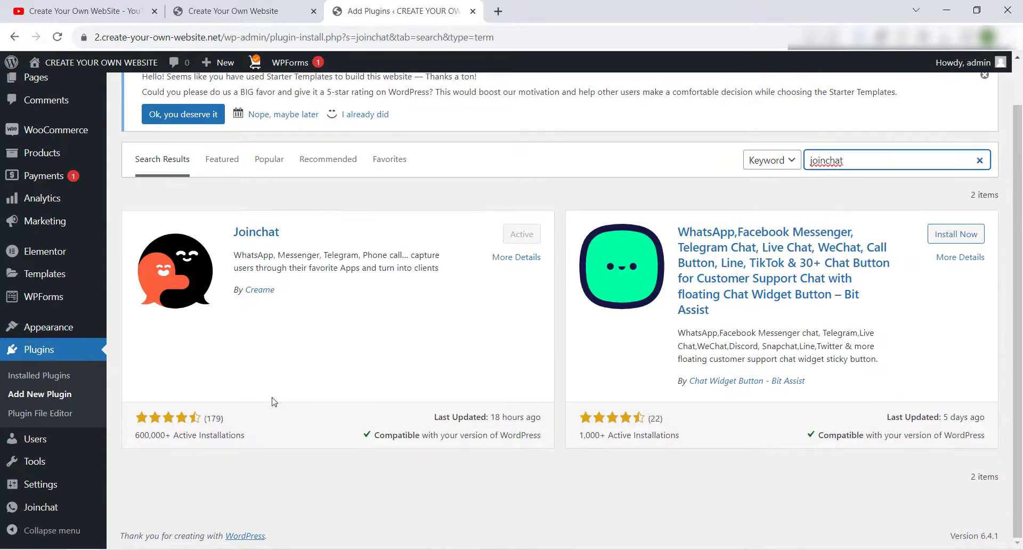
- In Joinchat settings, look over the telephone number and predefined first message fields
click(52, 513)
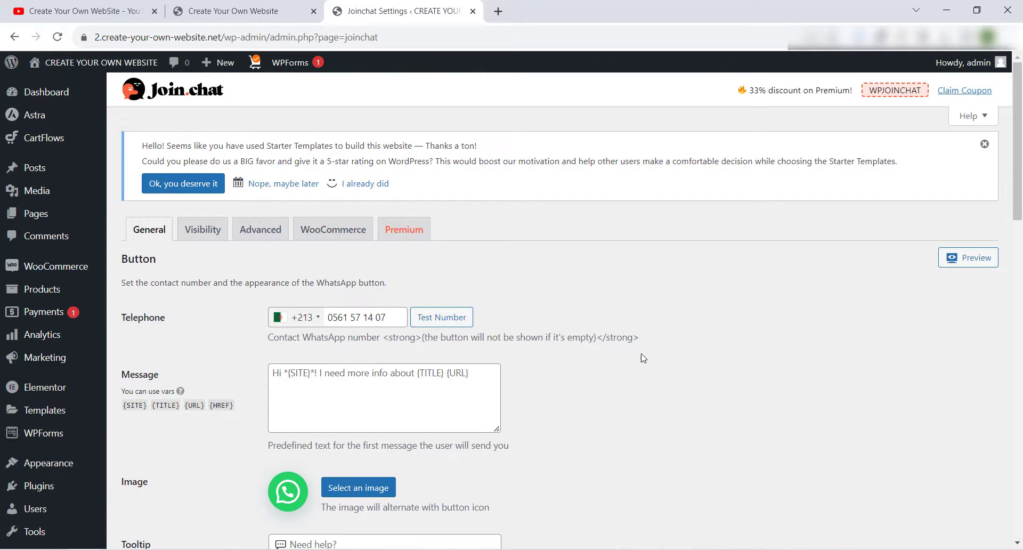
scroll(248, 274, down, 1)
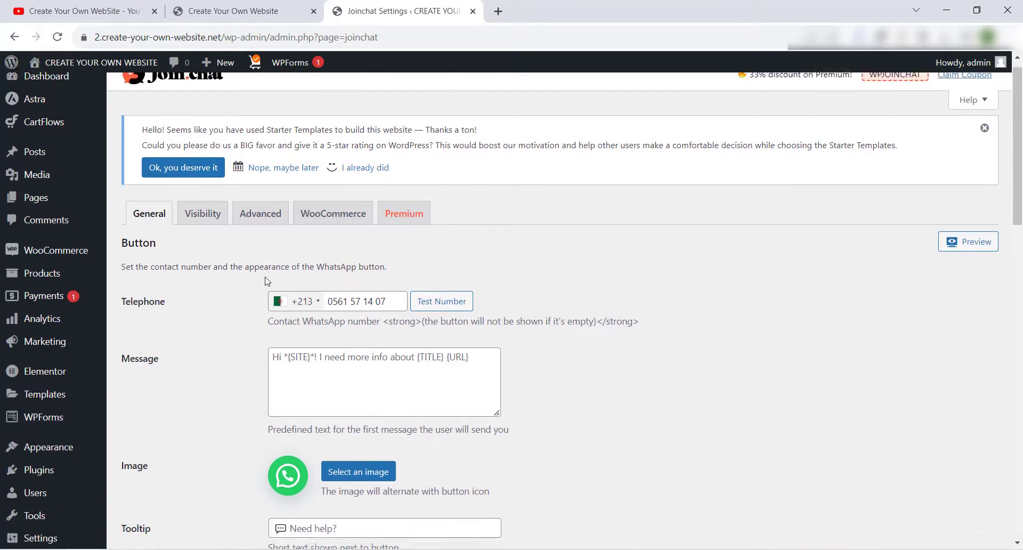
scroll(257, 275, up, 1)
scroll(484, 271, down, 1)
scroll(538, 260, down, 1)
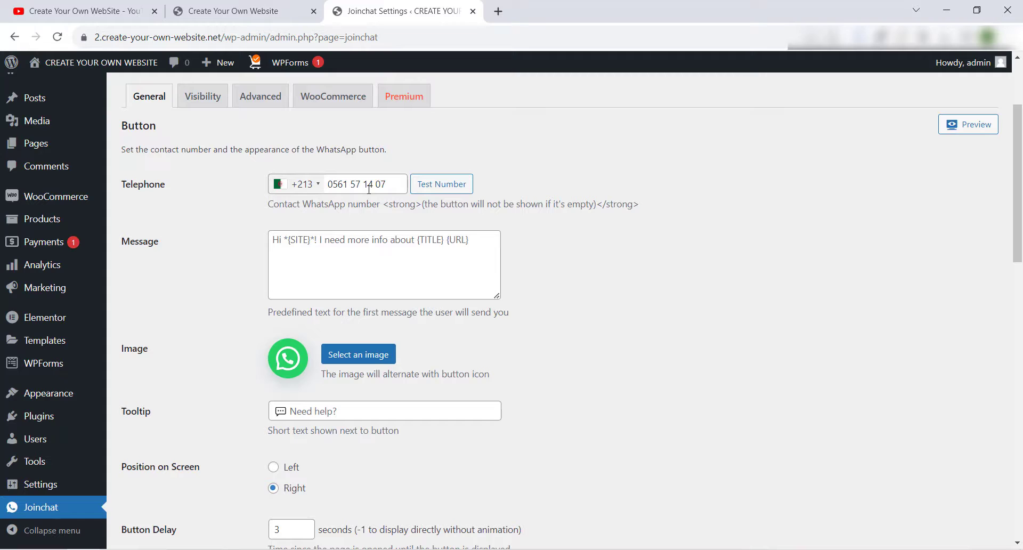
drag(389, 184, 322, 184)
click(805, 224)
scroll(705, 224, down, 2)
scroll(533, 202, up, 1)
click(473, 180)
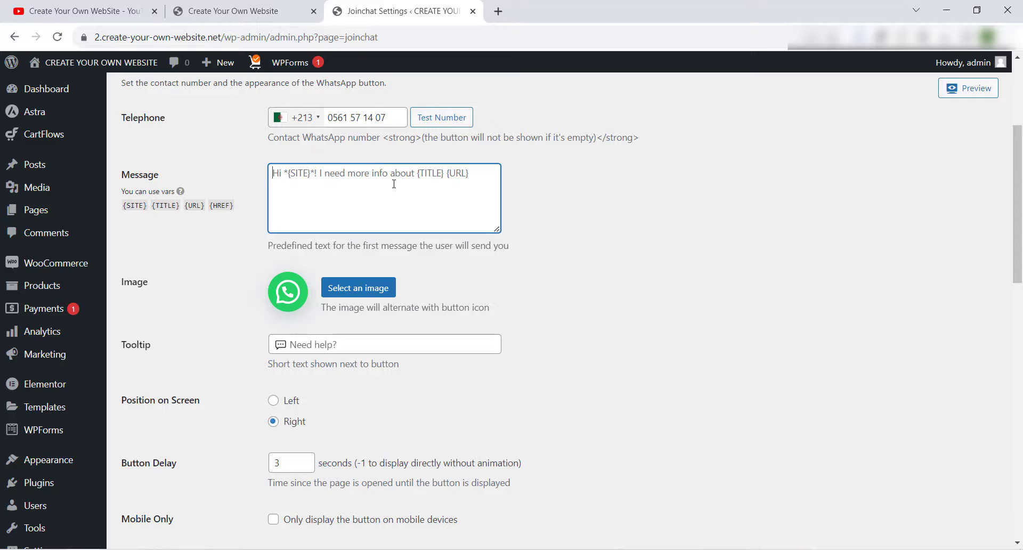
scroll(393, 184, down, 3)
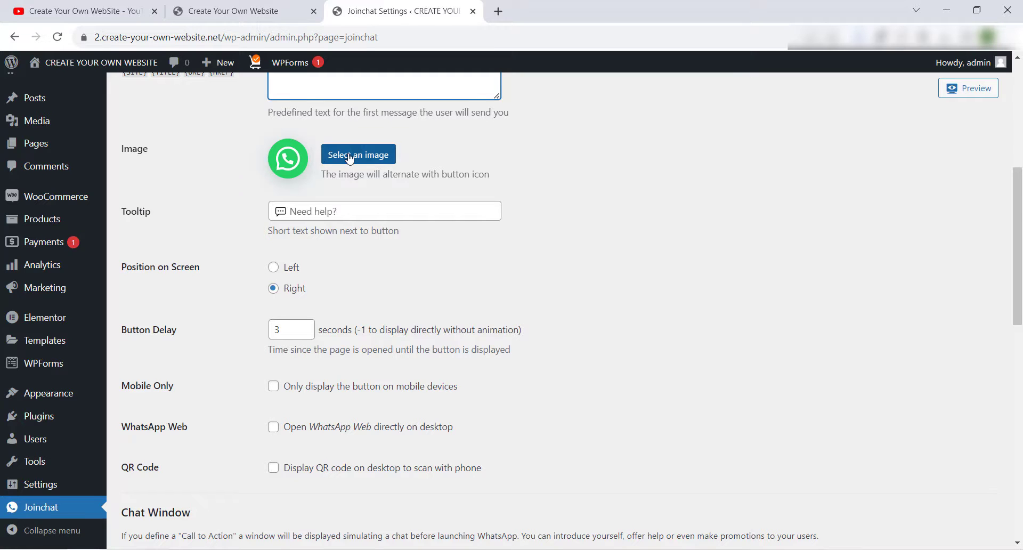
scroll(468, 228, down, 2)
scroll(320, 242, up, 2)
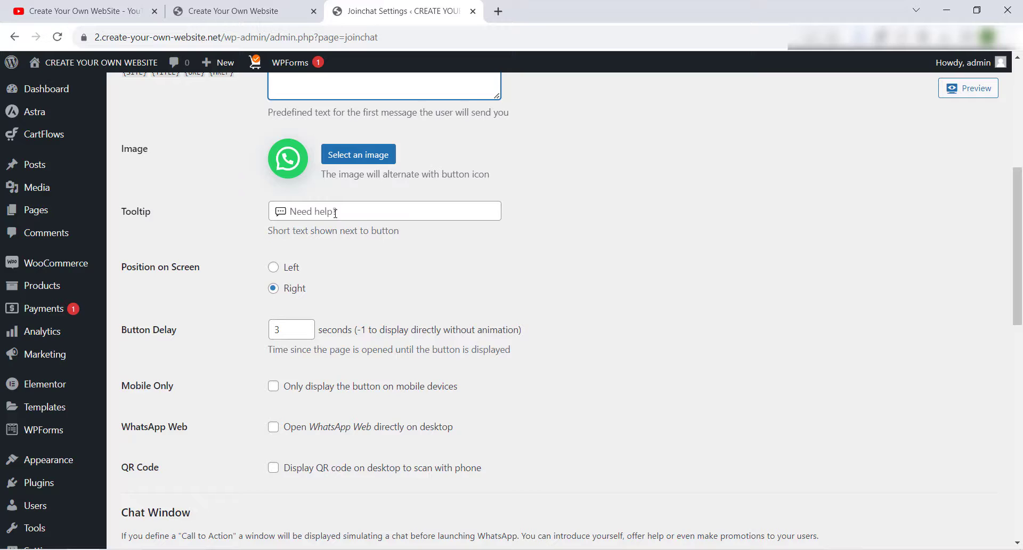
scroll(410, 211, down, 3)
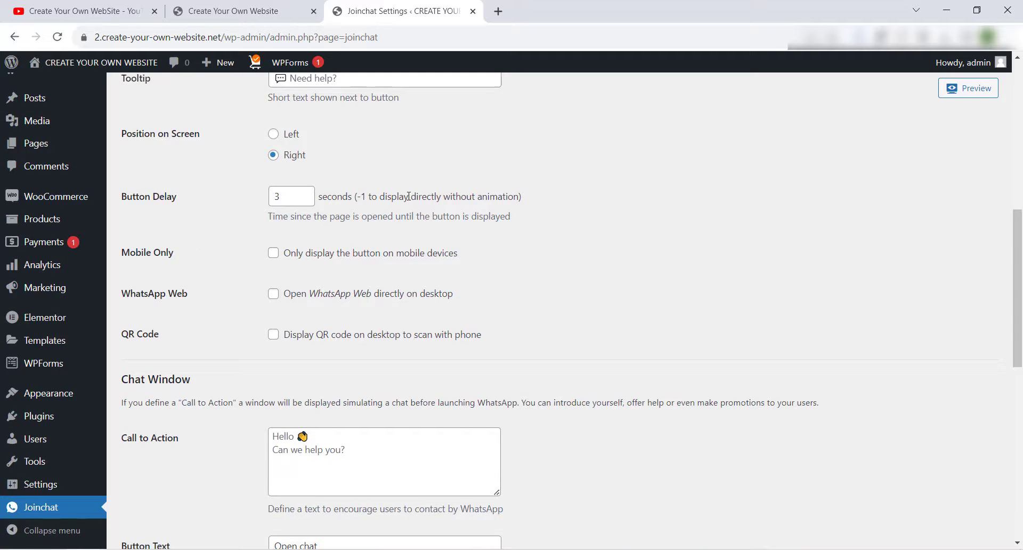
scroll(409, 196, up, 1)
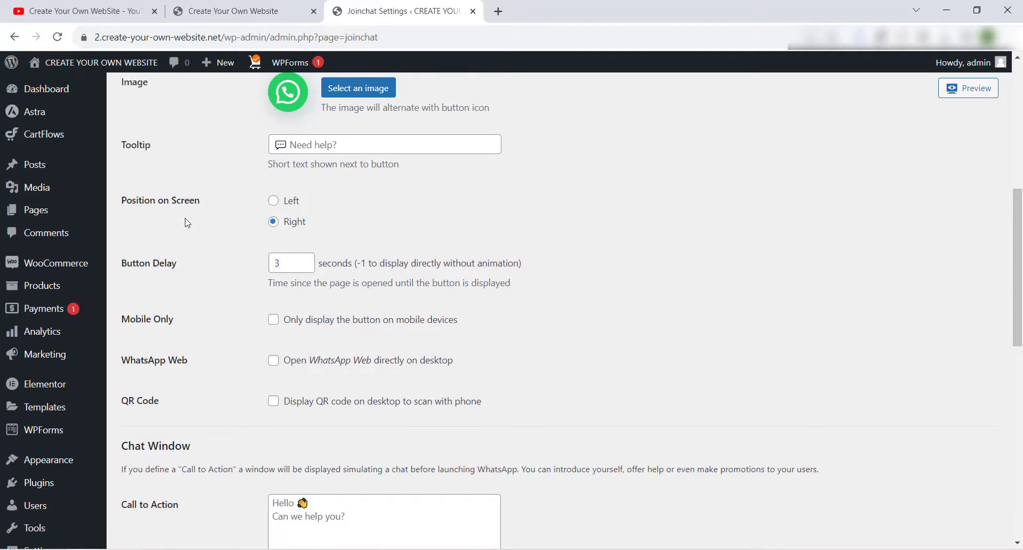
- Keep Position on Screen at Right and review the 3-second Button Delay and Chat Window options
click(273, 222)
scroll(335, 221, down, 2)
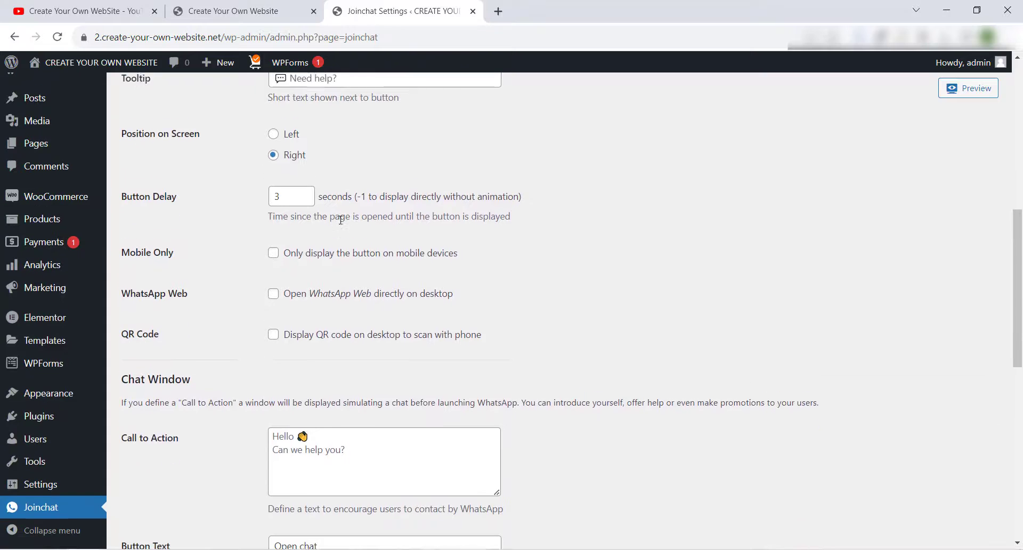
scroll(337, 216, up, 1)
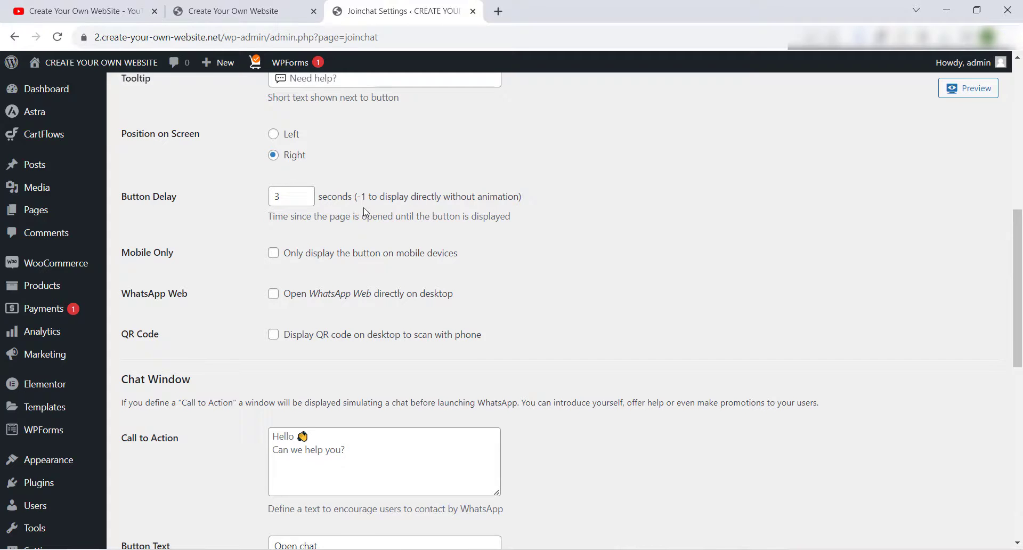
scroll(387, 211, down, 1)
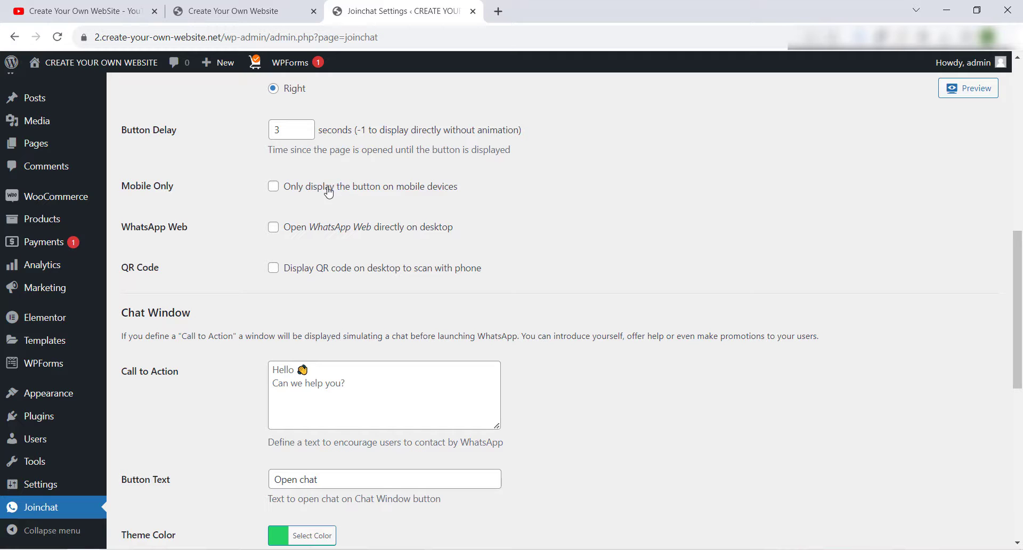
scroll(422, 192, down, 7)
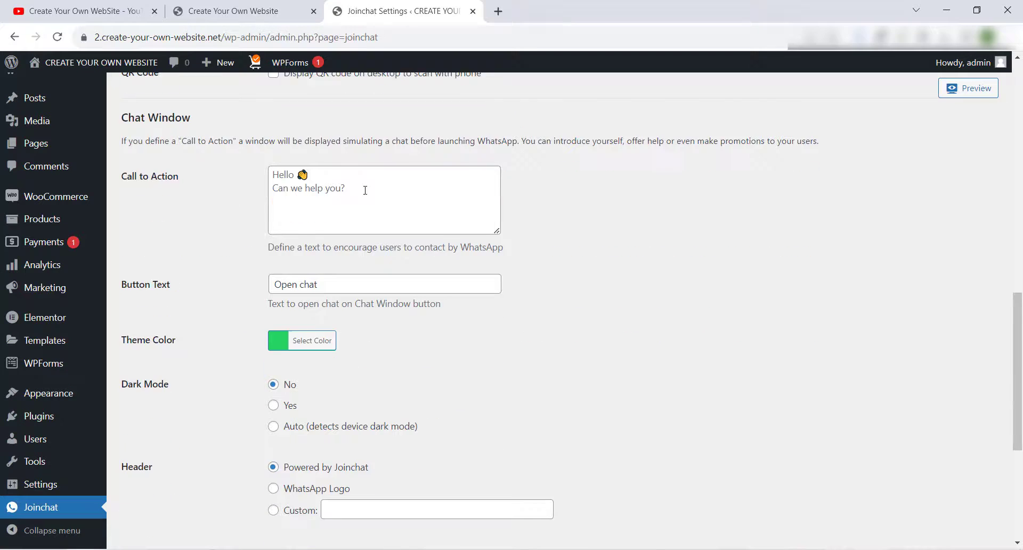
scroll(399, 160, down, 1)
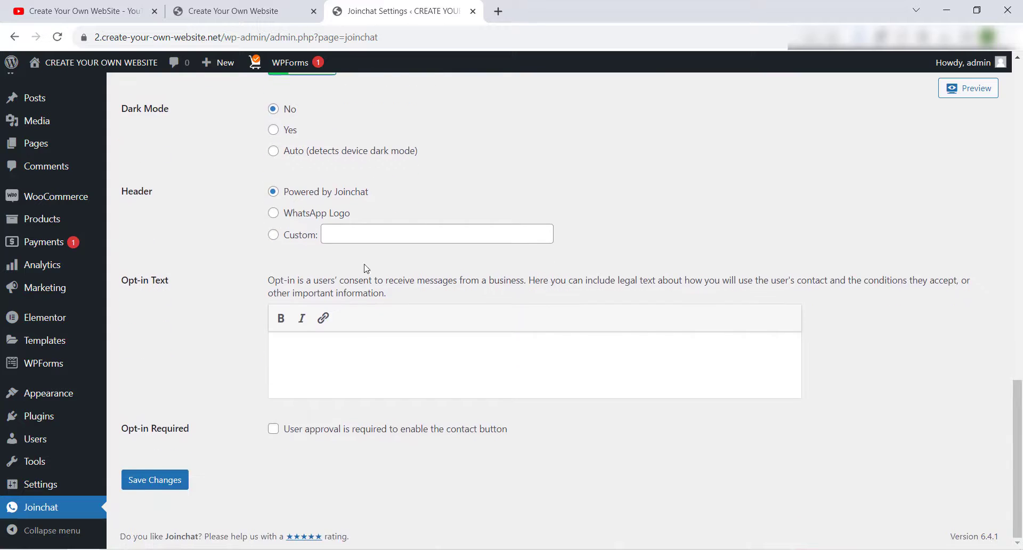
scroll(373, 213, up, 5)
scroll(353, 257, down, 3)
scroll(354, 257, down, 3)
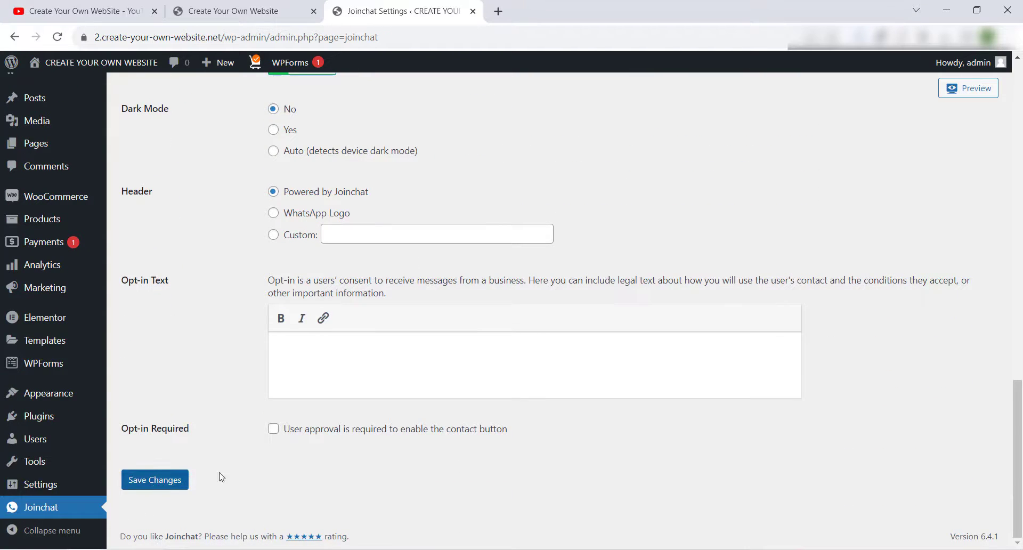
scroll(416, 334, up, 15)
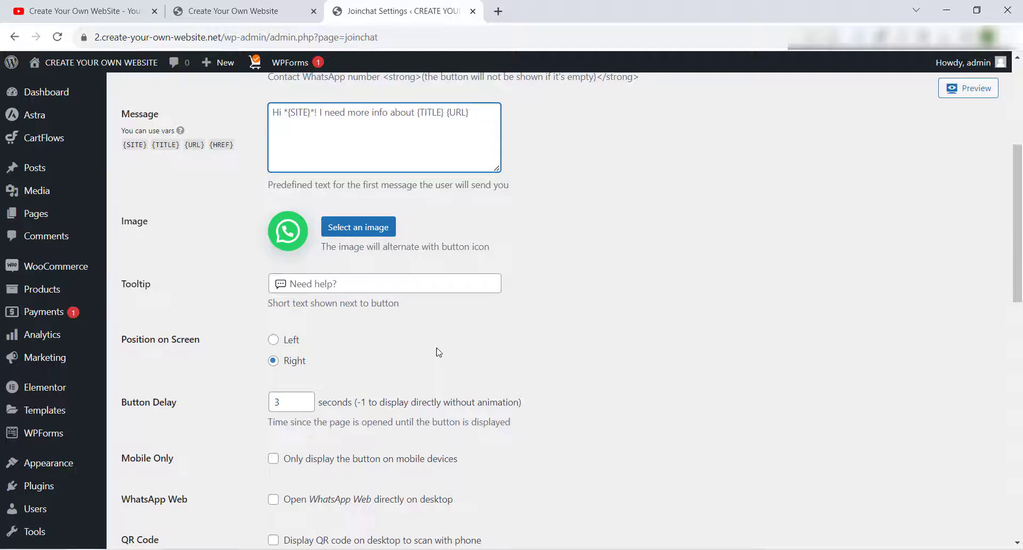
- On the Visibility tab, check Global is visible and every page type is set to Inherit
scroll(438, 352, up, 5)
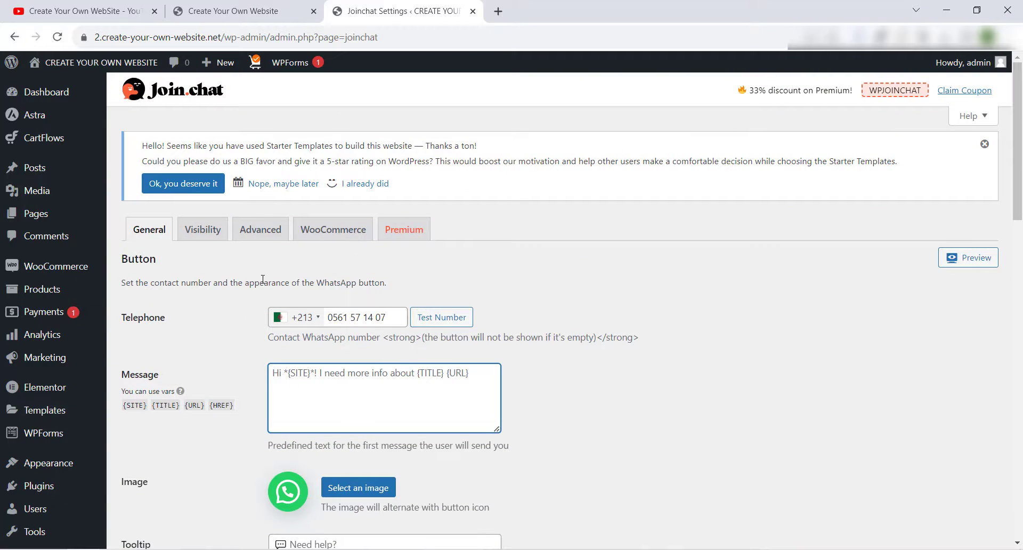
click(202, 230)
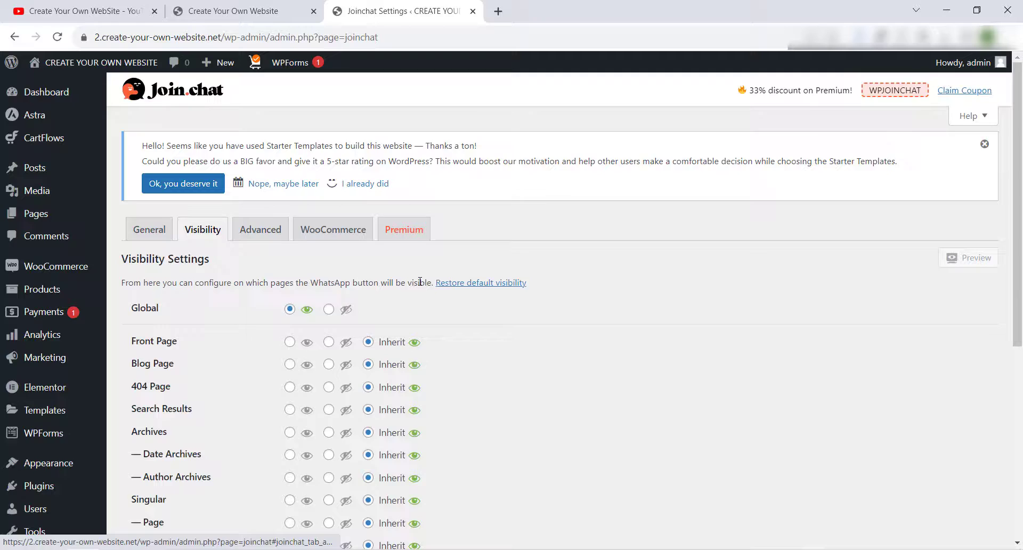
scroll(338, 190, down, 3)
scroll(336, 138, up, 1)
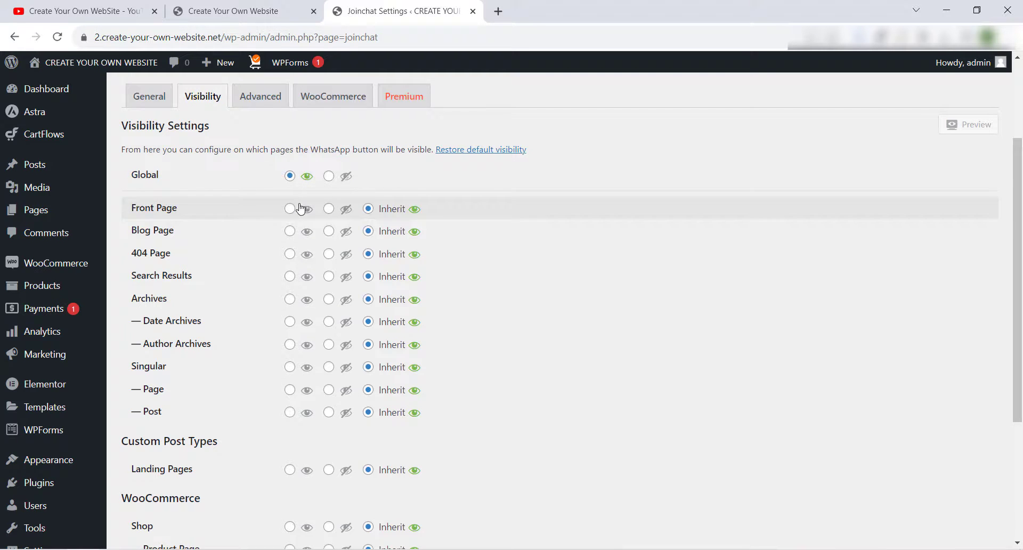
scroll(296, 208, down, 3)
scroll(297, 160, down, 2)
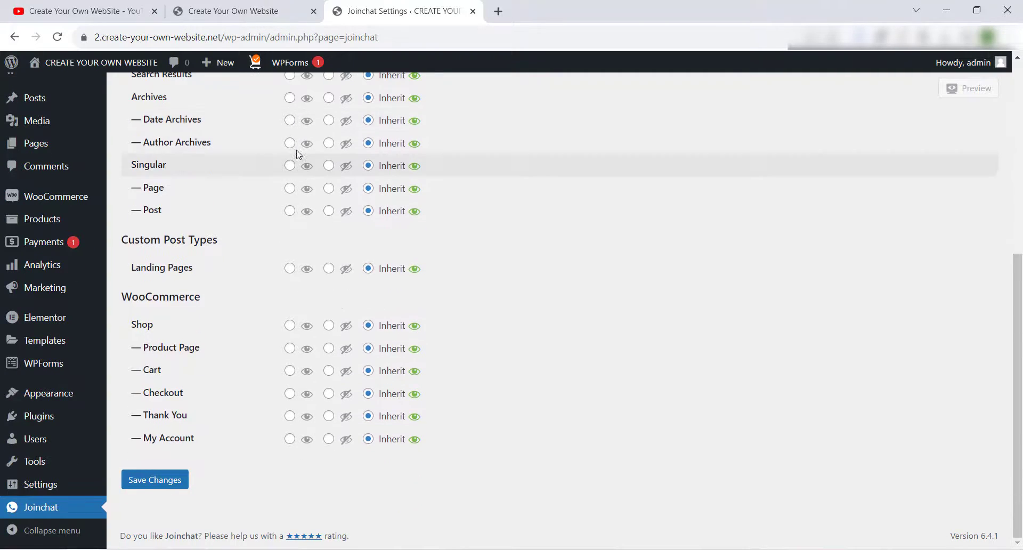
scroll(293, 203, up, 4)
scroll(288, 221, down, 3)
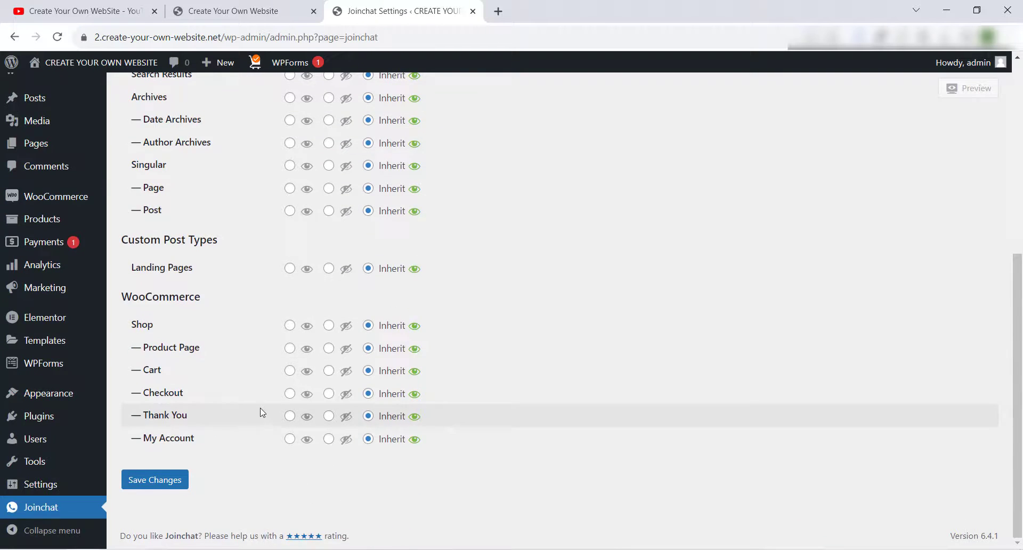
scroll(266, 373, up, 3)
scroll(290, 246, down, 3)
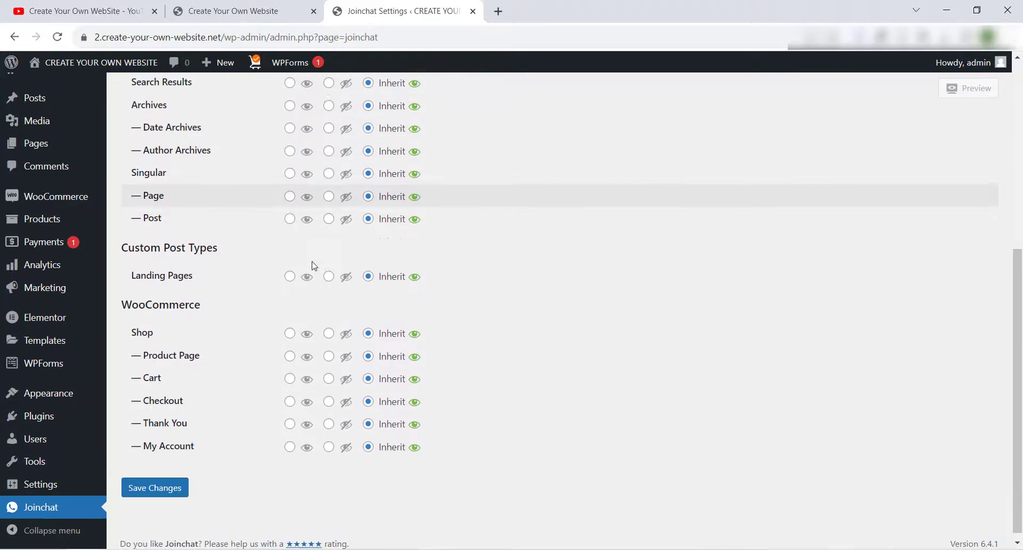
scroll(282, 399, up, 3)
scroll(270, 358, up, 3)
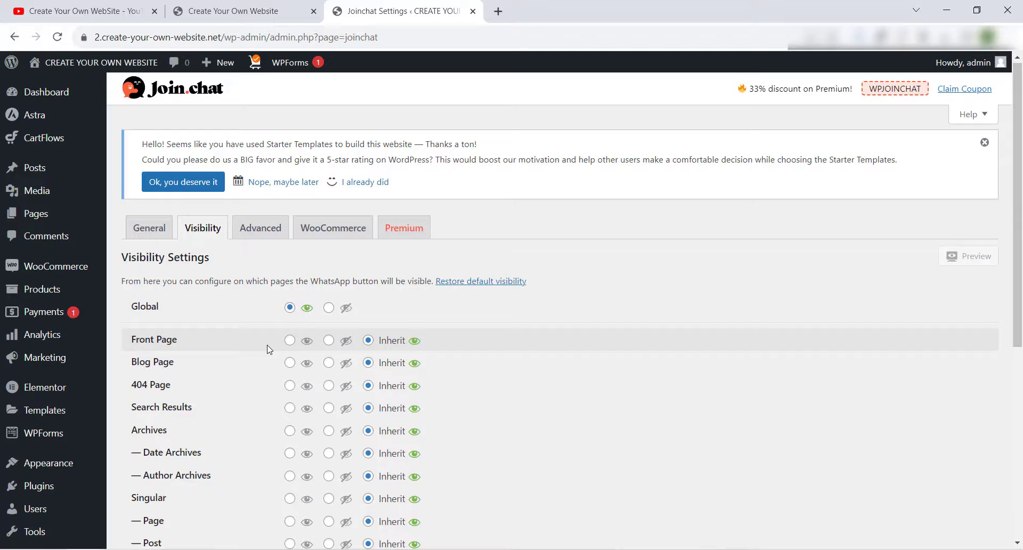
scroll(278, 317, down, 1)
scroll(290, 234, down, 1)
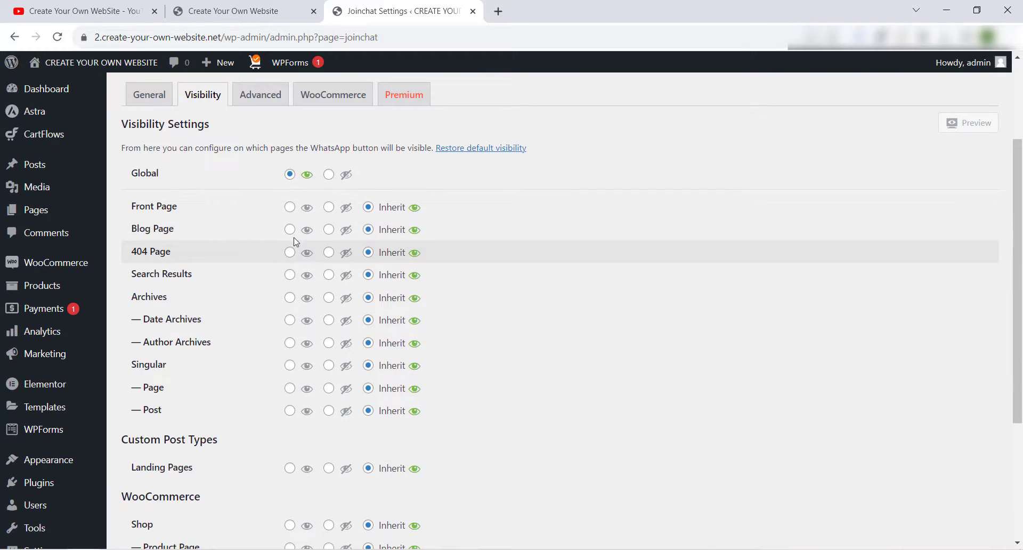
scroll(293, 258, down, 3)
scroll(274, 313, up, 6)
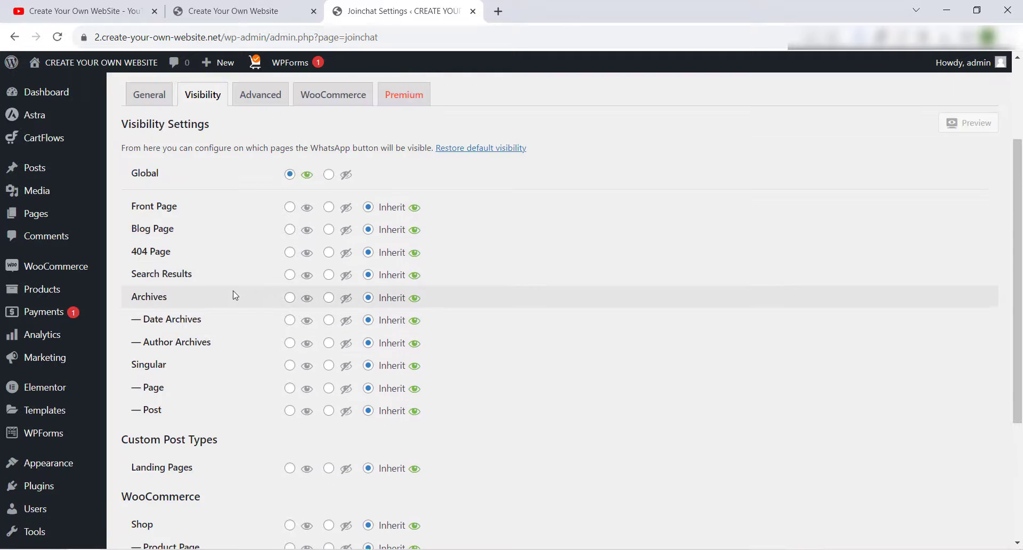
- Review the Advanced tab and the WooCommerce product chat settings
click(264, 229)
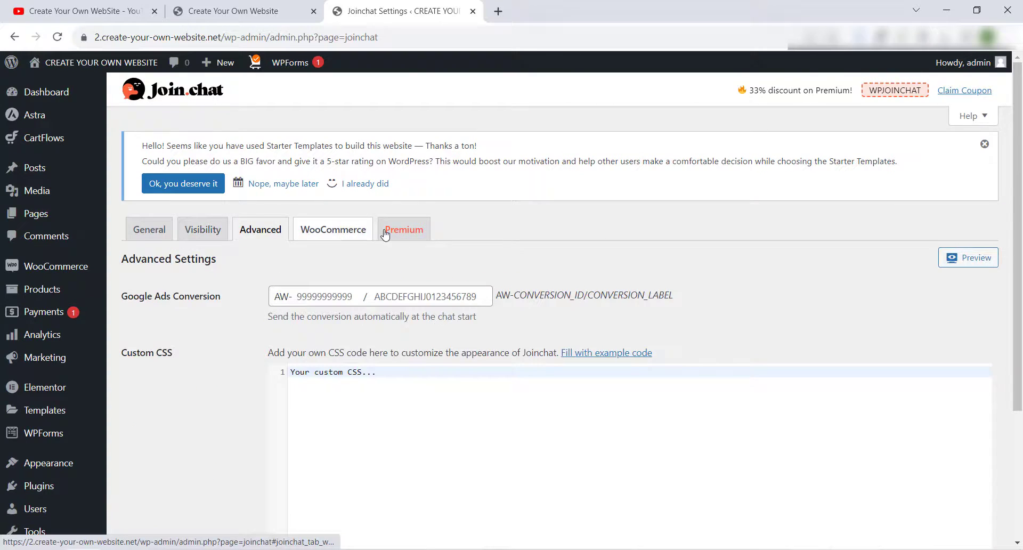
scroll(405, 255, down, 5)
scroll(394, 269, up, 5)
click(336, 233)
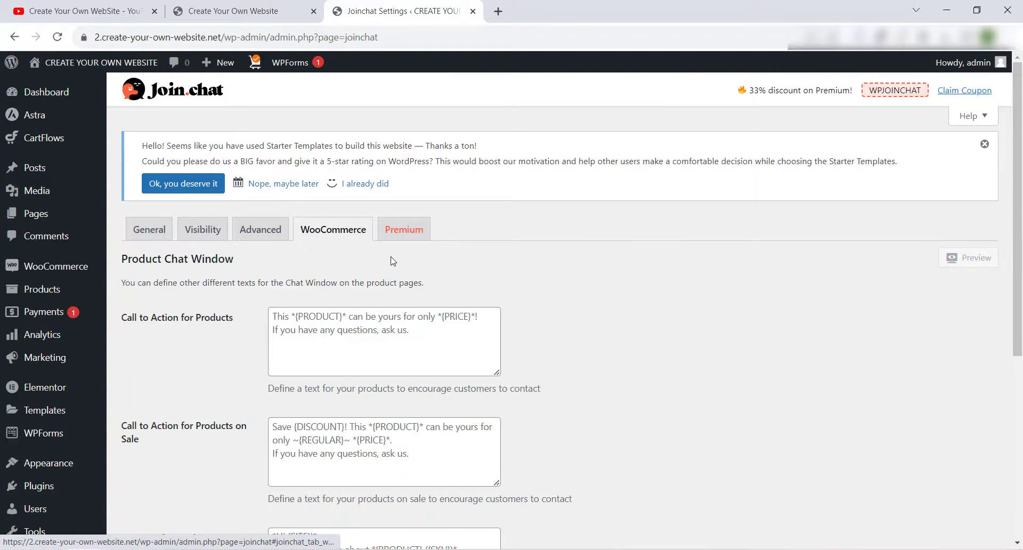
scroll(480, 229, down, 4)
scroll(493, 224, up, 2)
scroll(372, 234, down, 4)
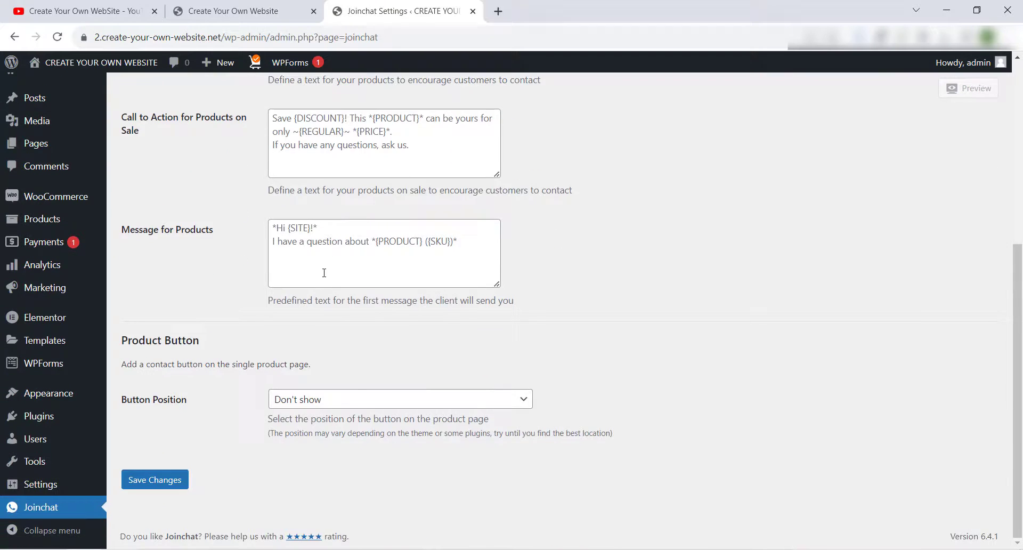
scroll(324, 272, up, 6)
scroll(394, 250, down, 5)
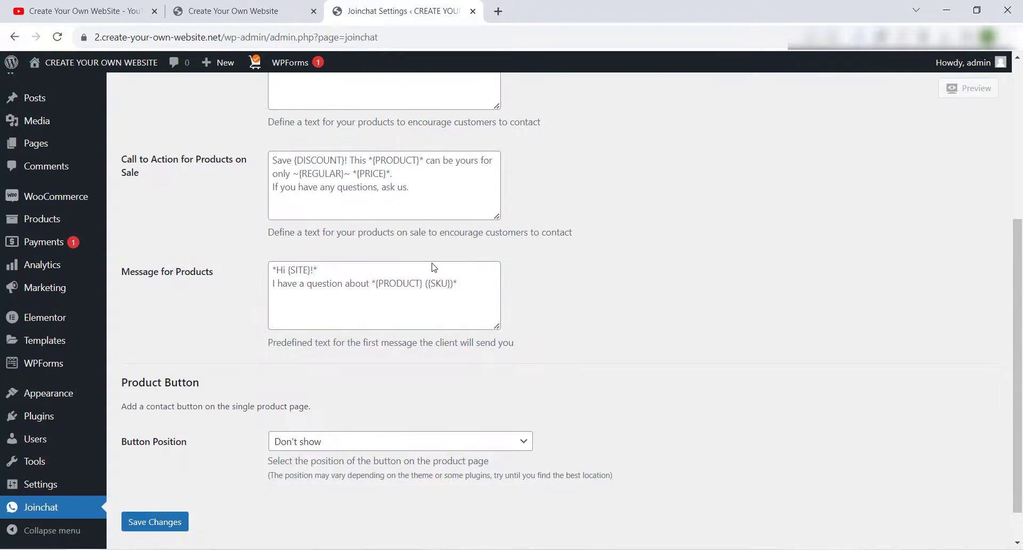
scroll(434, 267, up, 5)
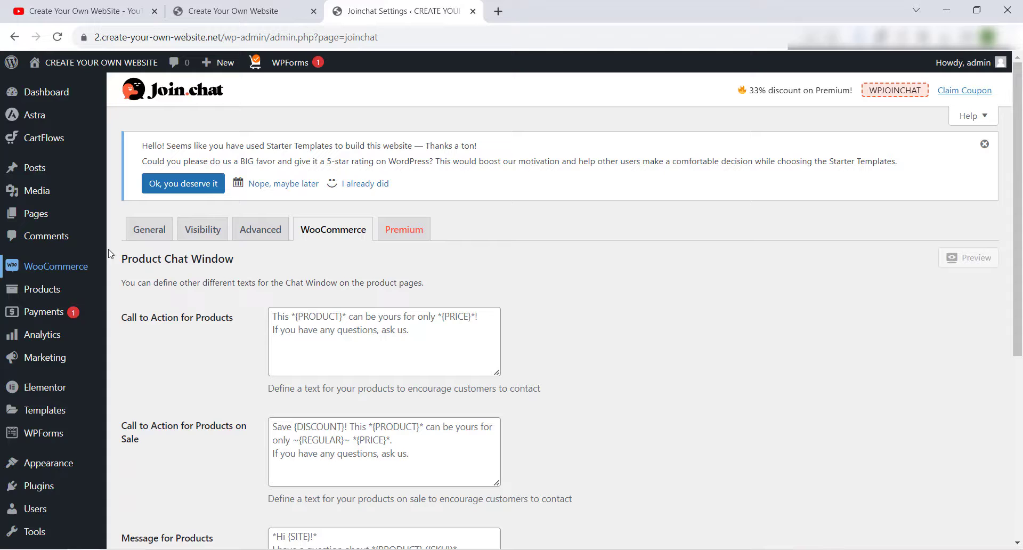
- Return to the General tab and scroll through its button settings
click(149, 229)
scroll(512, 283, down, 2)
scroll(504, 297, down, 5)
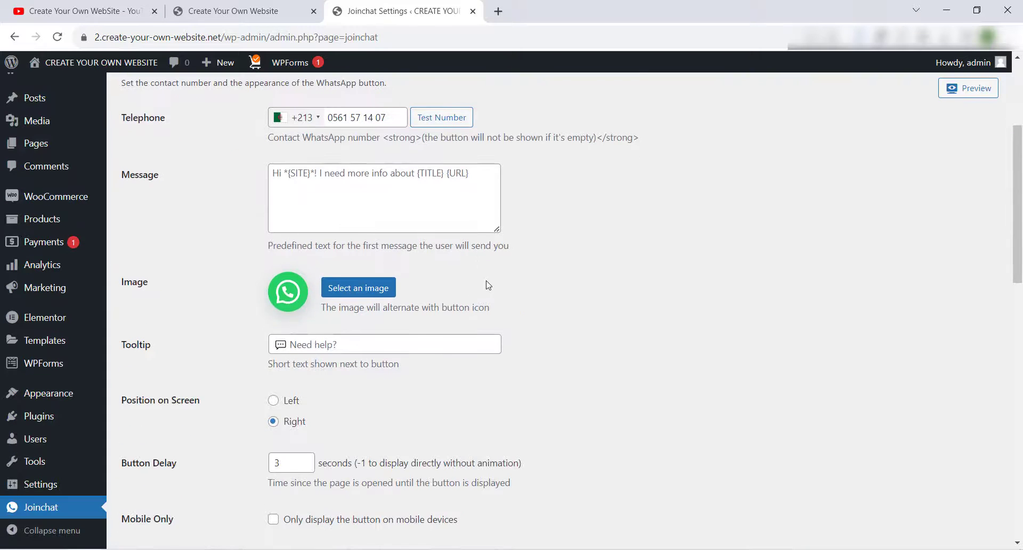
scroll(475, 297, up, 7)
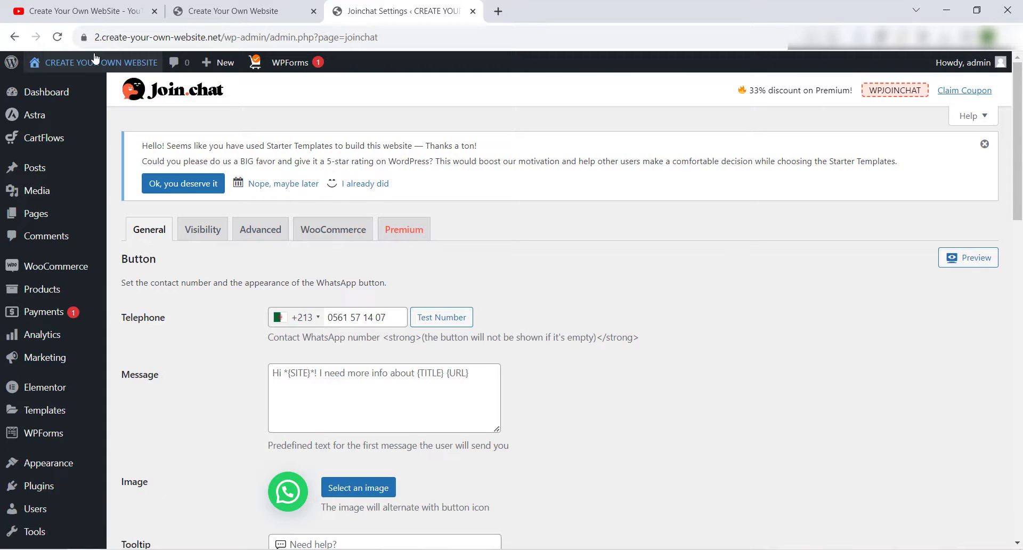
- Visit the storefront and confirm the green WhatsApp button shows at the bottom right
mouse_move(70, 63)
click(46, 86)
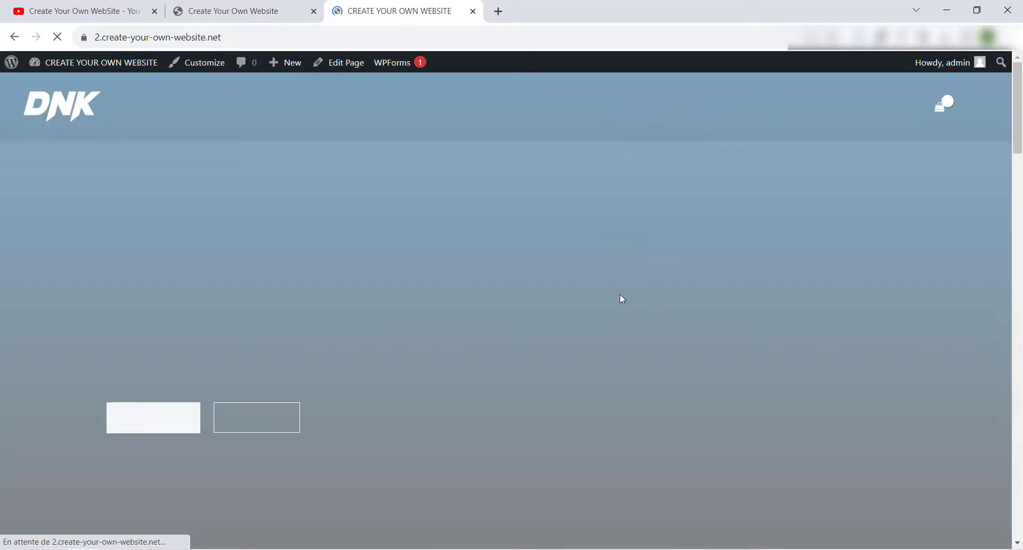
scroll(710, 267, down, 10)
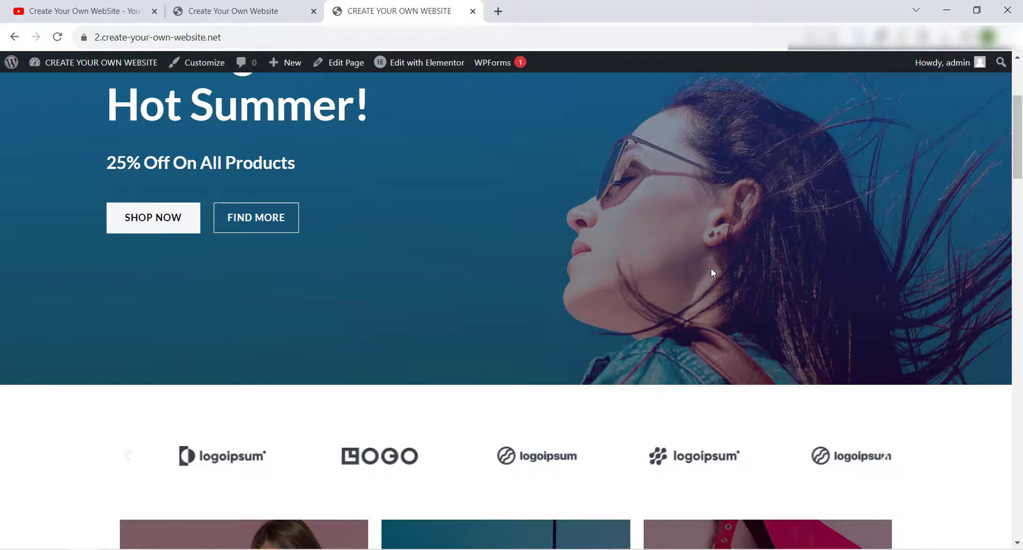
scroll(831, 250, down, 4)
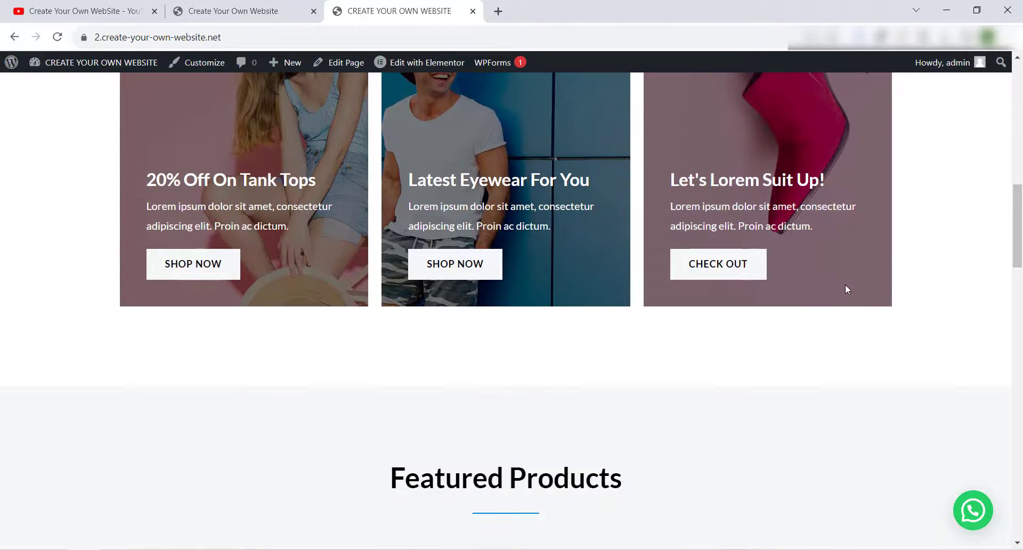
scroll(906, 363, down, 2)
scroll(978, 453, up, 4)
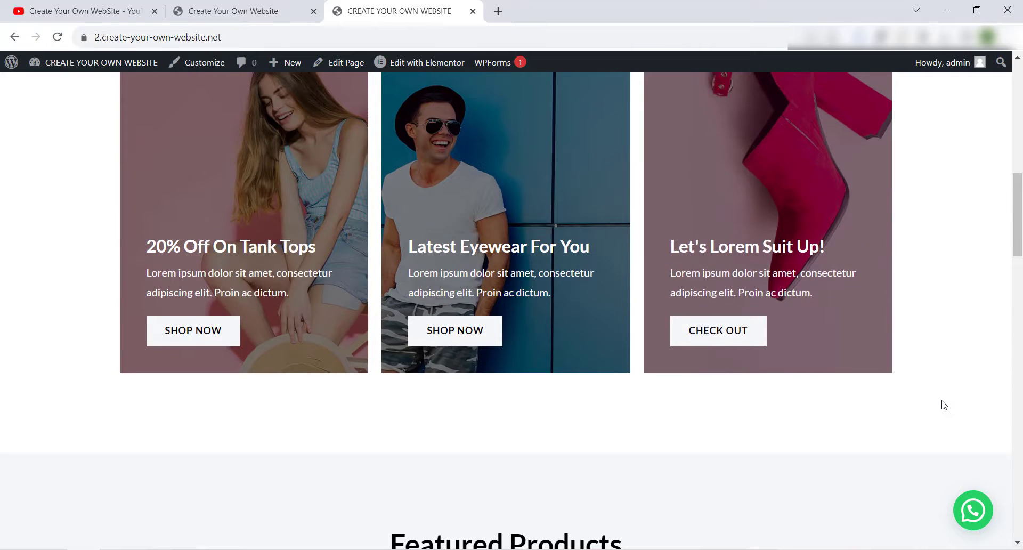